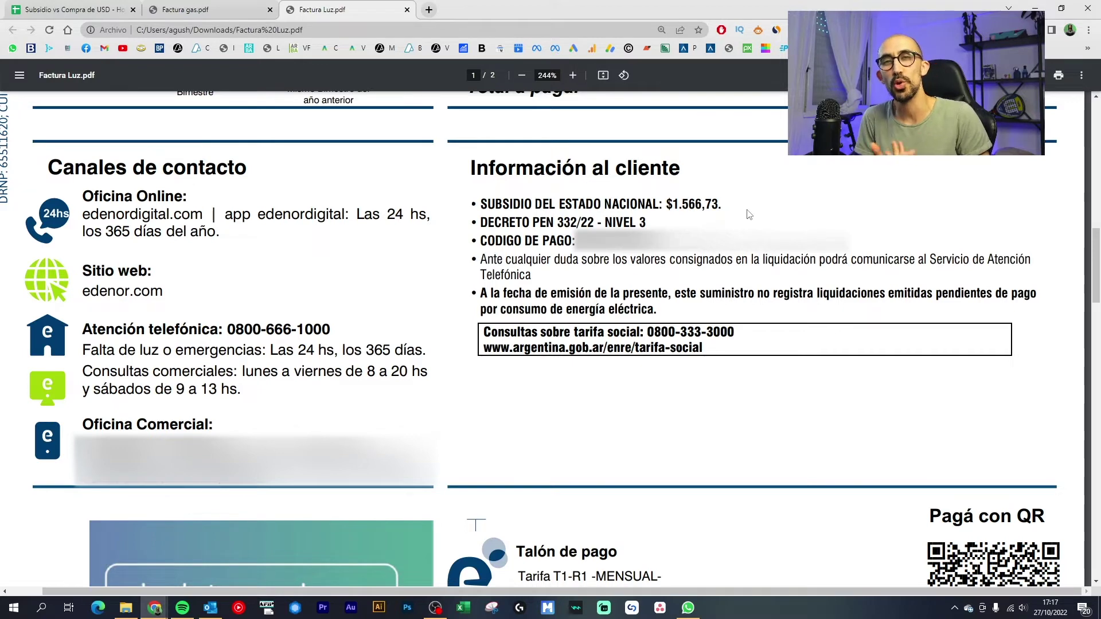
Step: Examine the subsidy segmentation line and its level in the messages section of Factura gas.pdf
key("ctrl+shift+Tab")
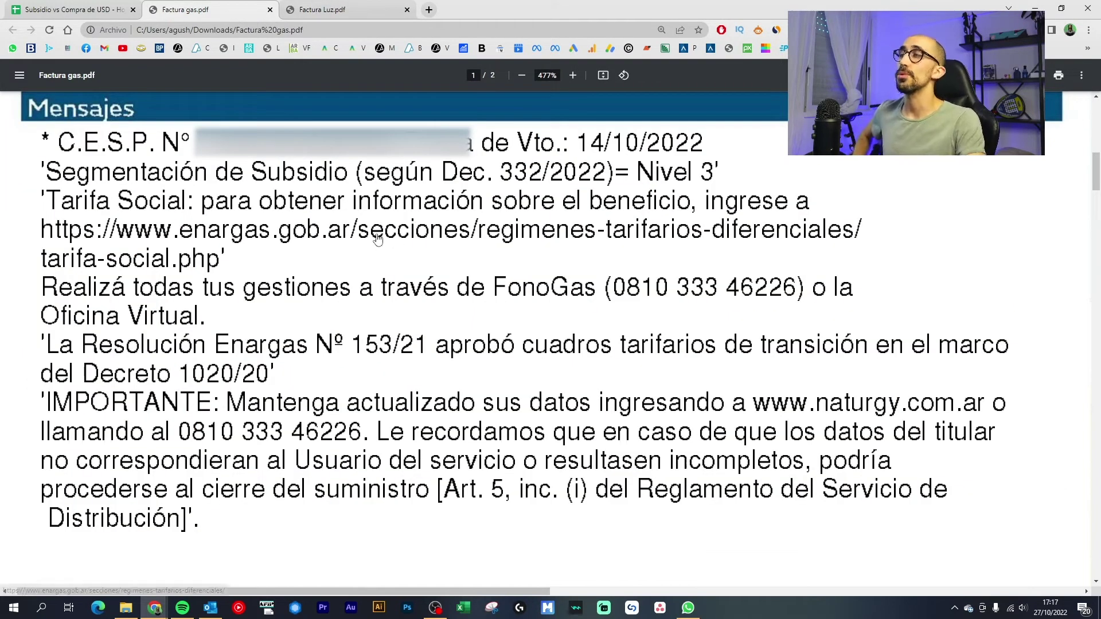
left_click_drag(51, 168, 348, 180)
left_click(343, 183)
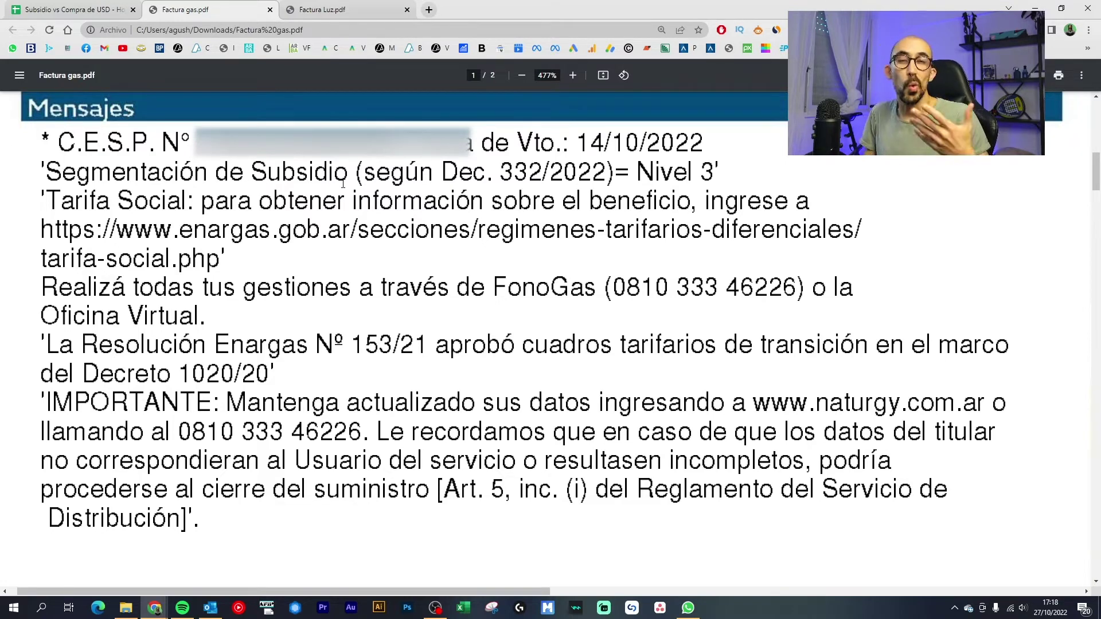
left_click_drag(32, 171, 323, 172)
left_click(454, 172)
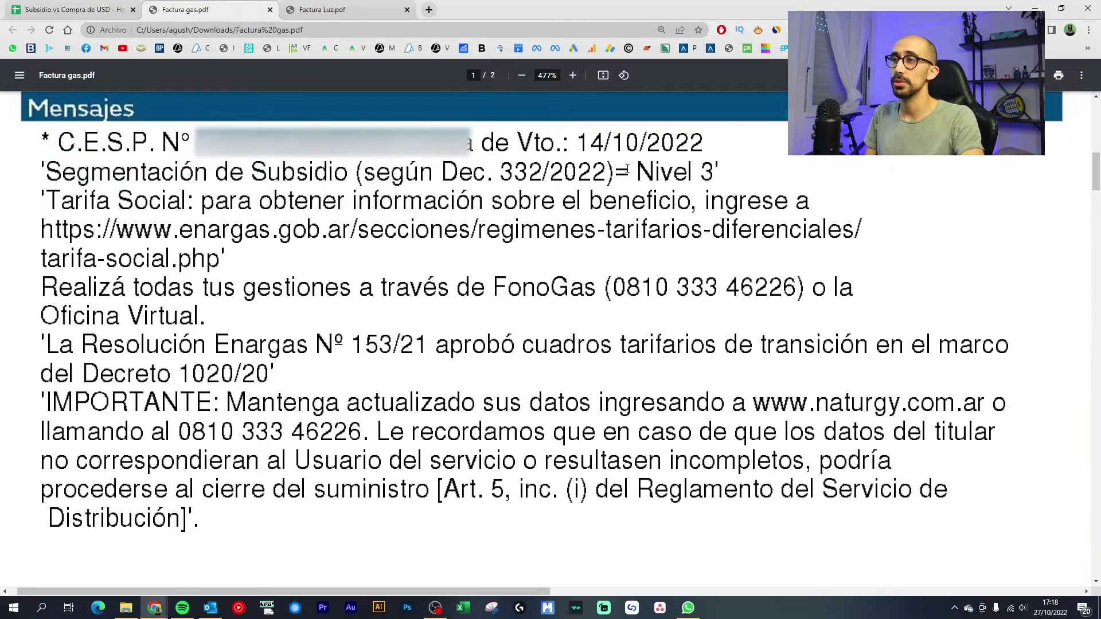
left_click_drag(660, 171, 717, 172)
left_click(720, 193)
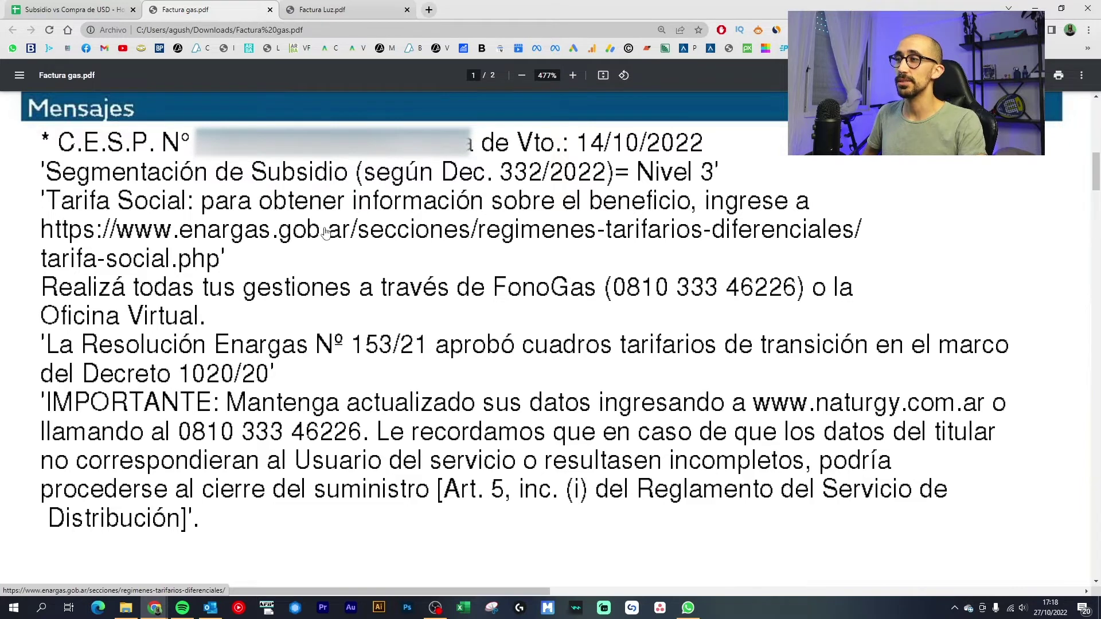
Step: Open the enargas.gob.ar social tariff link from the gas bill and read the page it leads to
left_click(544, 235)
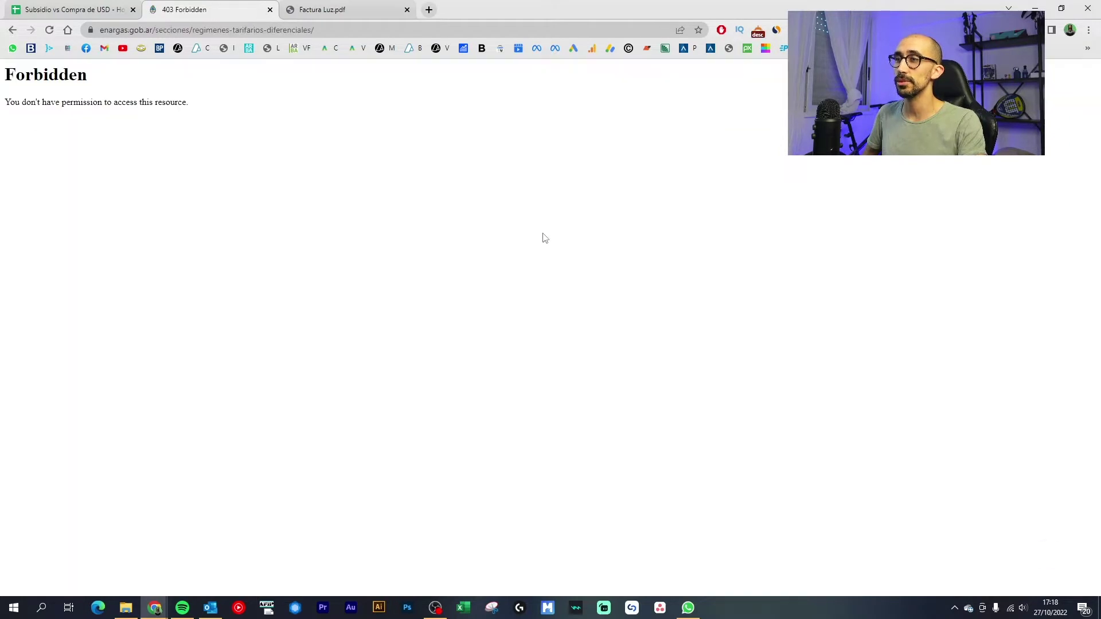
left_click_drag(10, 72, 231, 121)
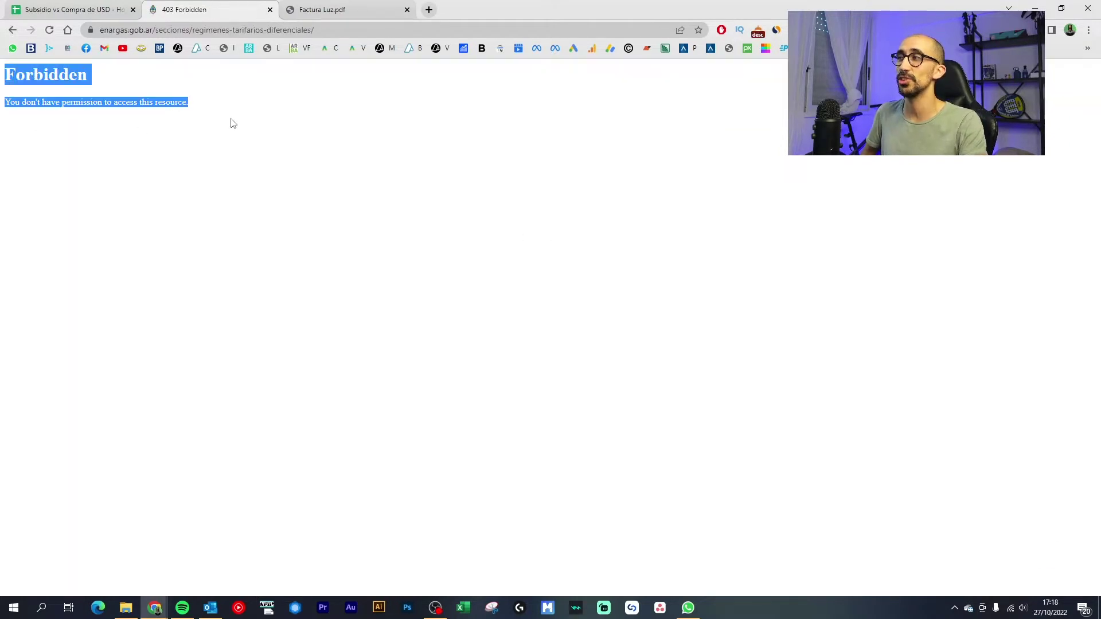
left_click(335, 283)
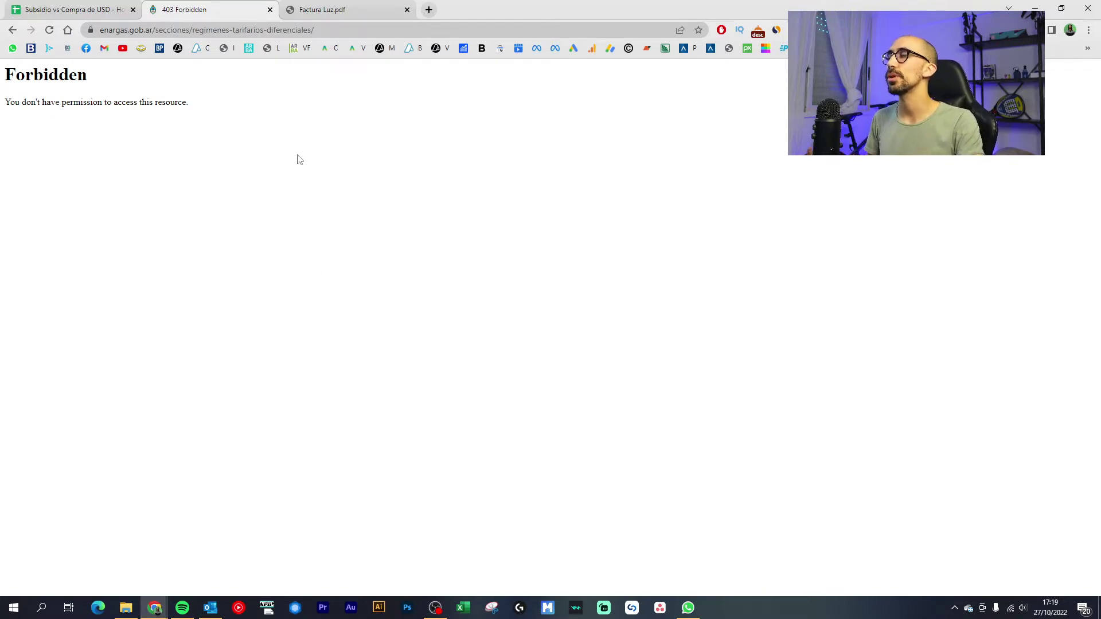
Step: In the Subsidio vs Compra de USD spreadsheet, enter 1600 for Subsidio Luz and 2500 for Subsidio Gas
left_click(97, 12)
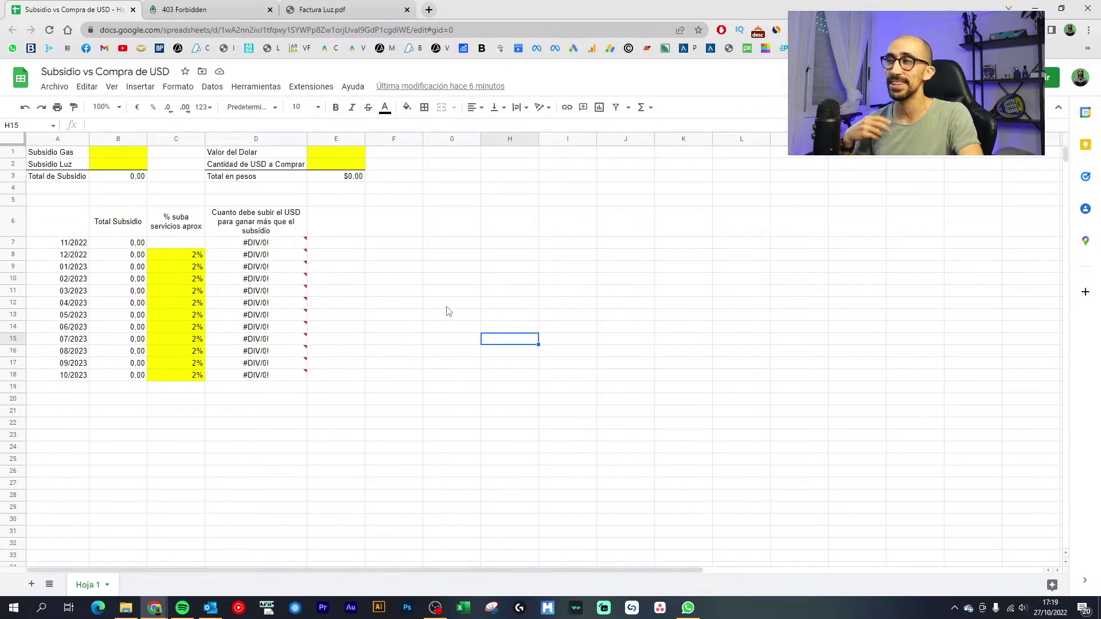
left_click(113, 166)
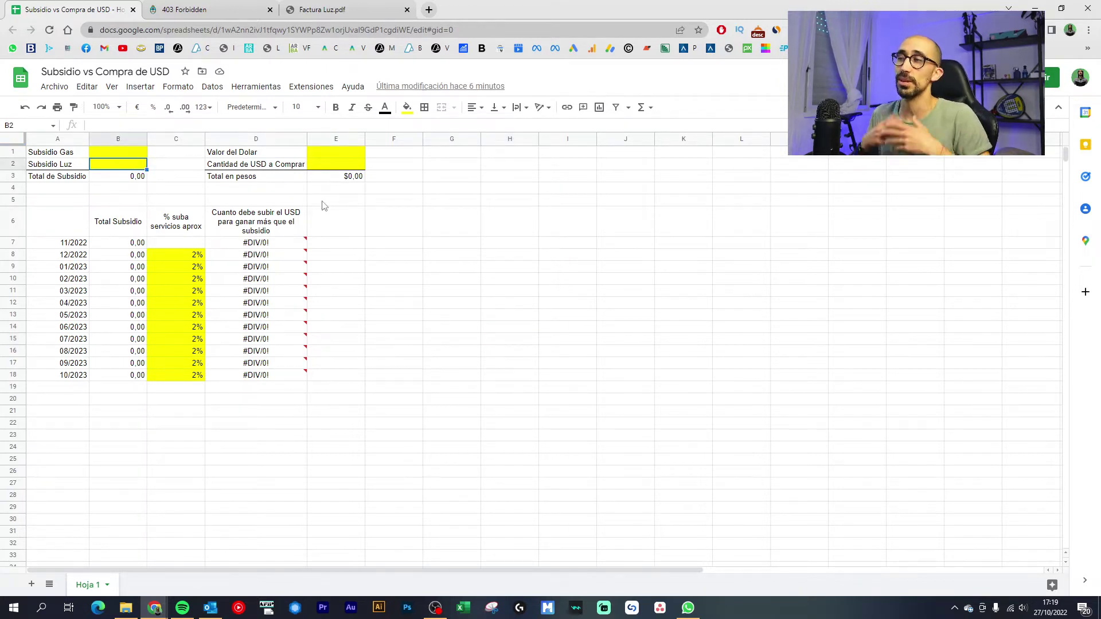
type("1600")
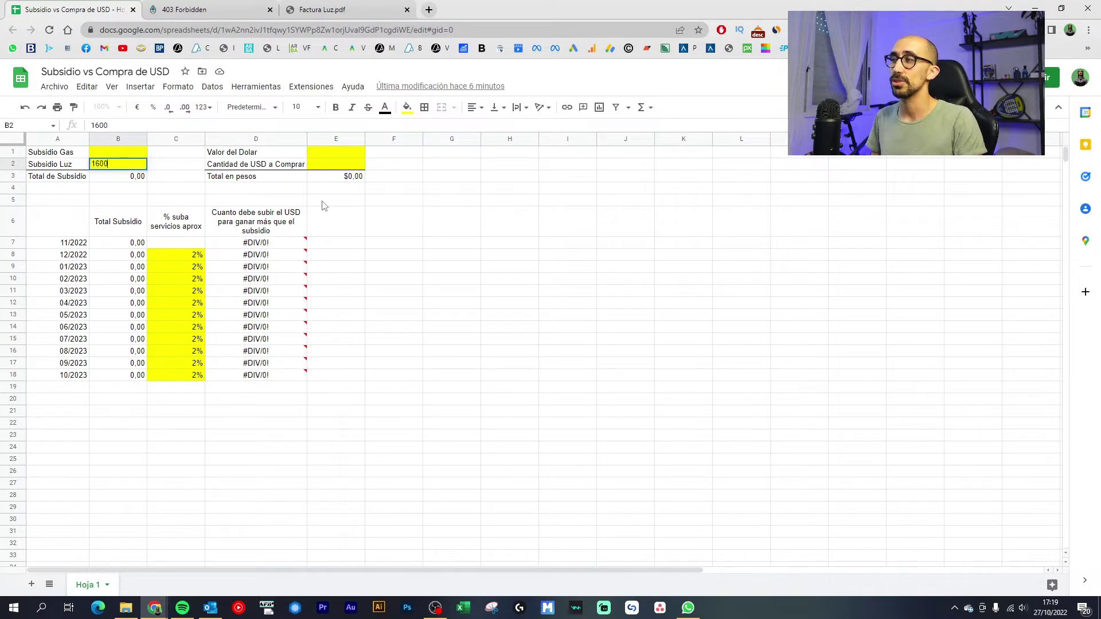
key("Return")
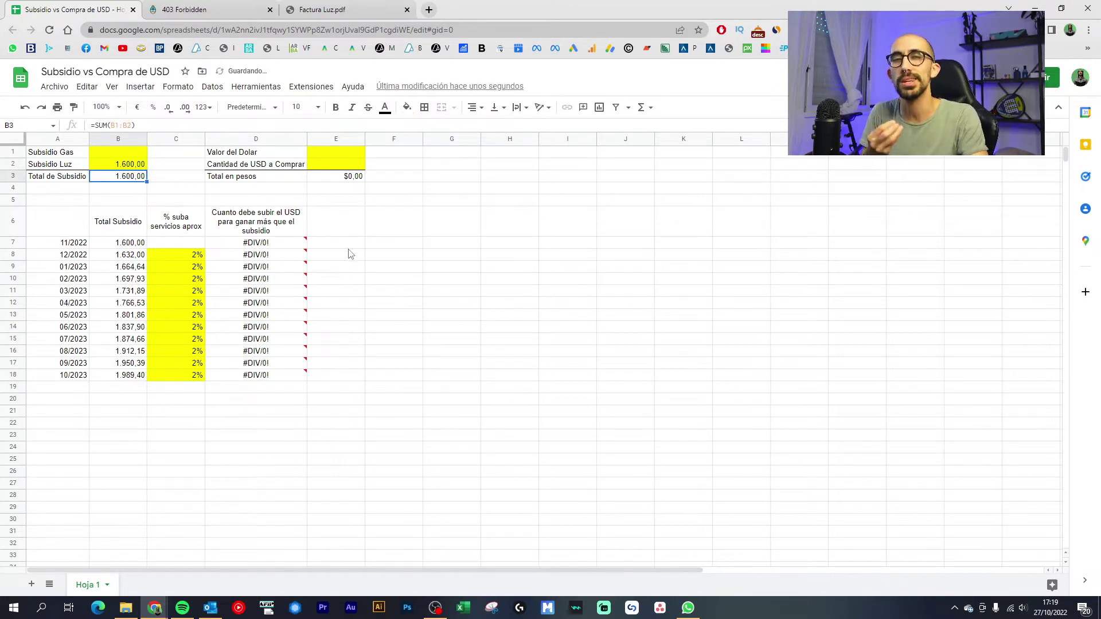
key("Up")
key("Up")
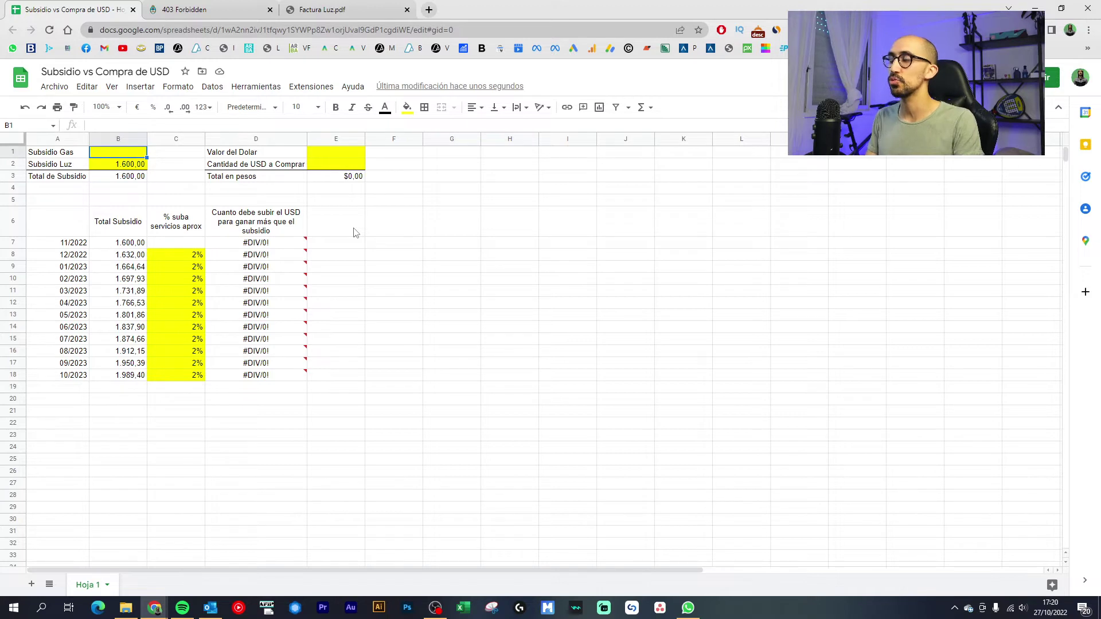
type("2500")
key("Return")
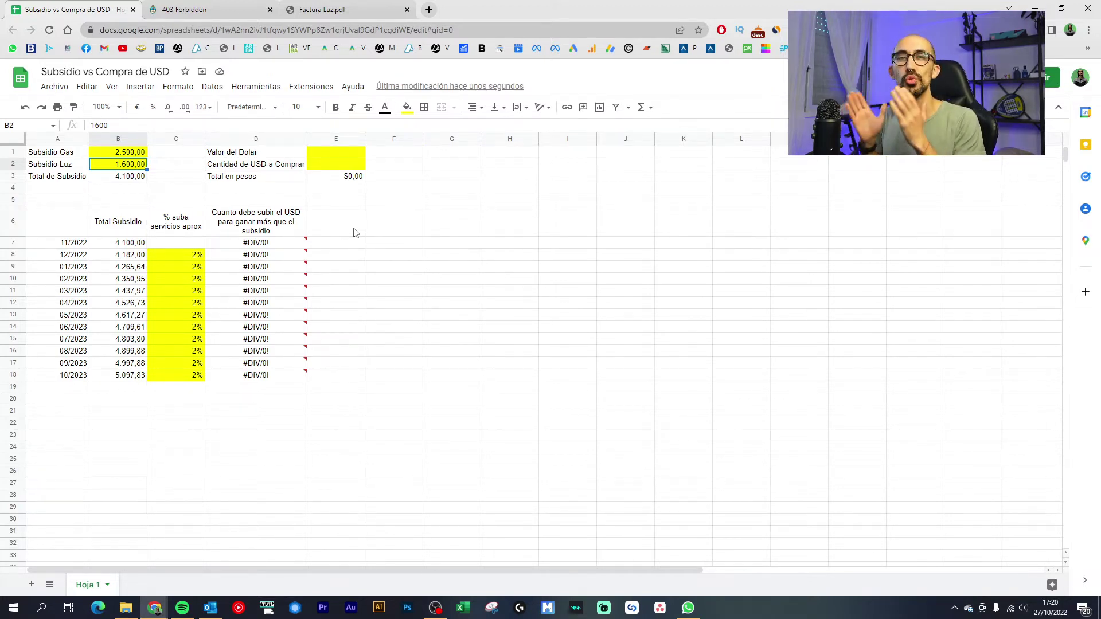
left_click(567, 266)
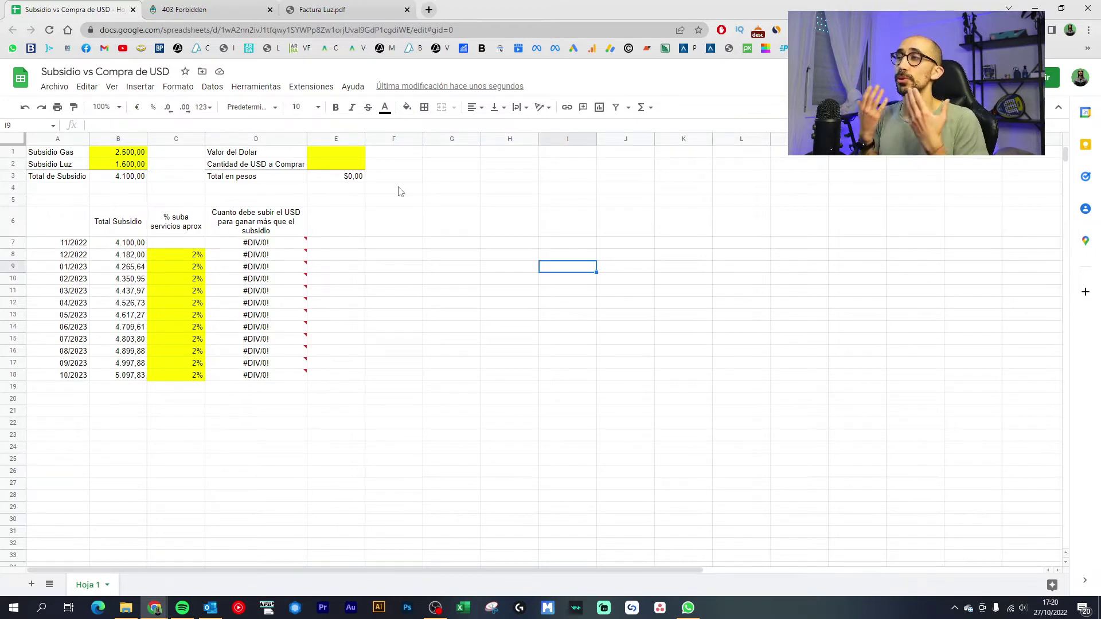
Step: Set Valor del Dolar to 290 and Cantidad de USD a Comprar to 200
left_click(339, 150)
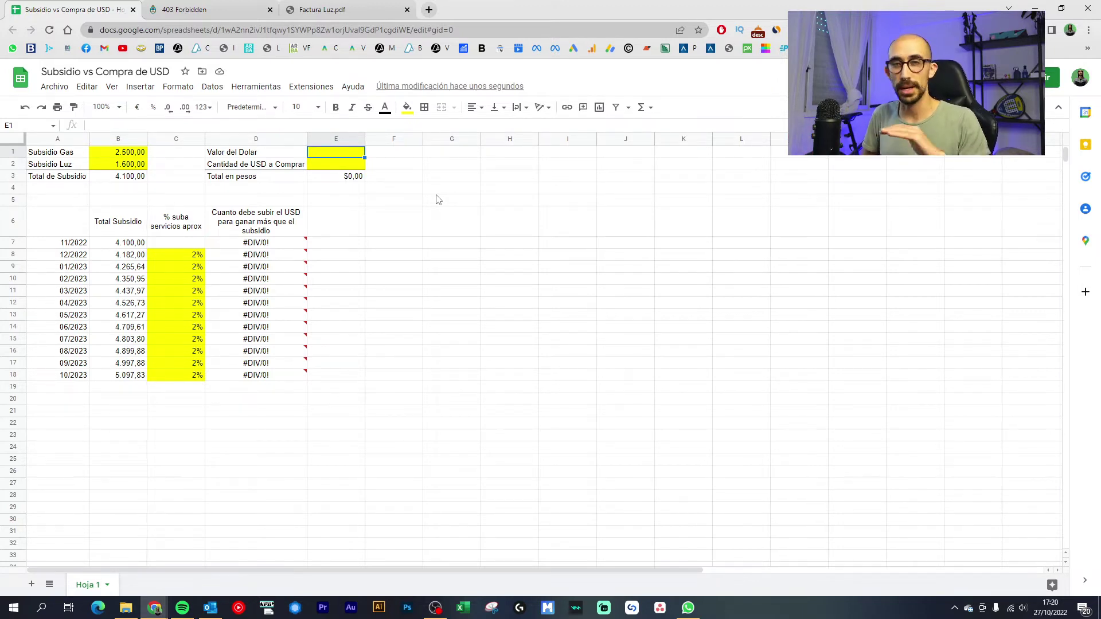
type("290")
key("Return")
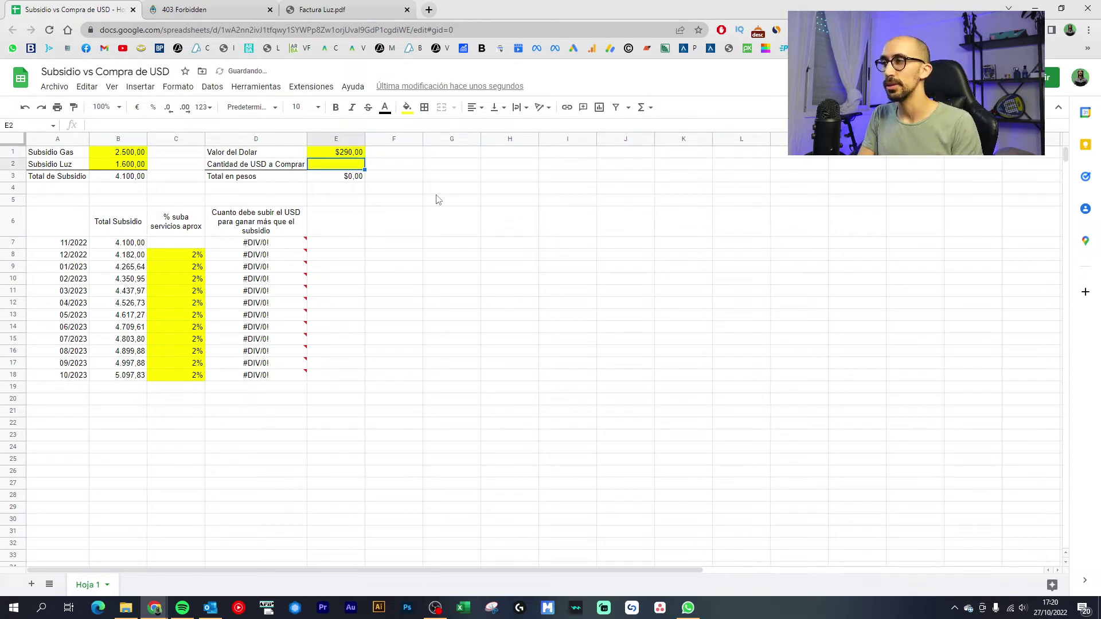
type("200")
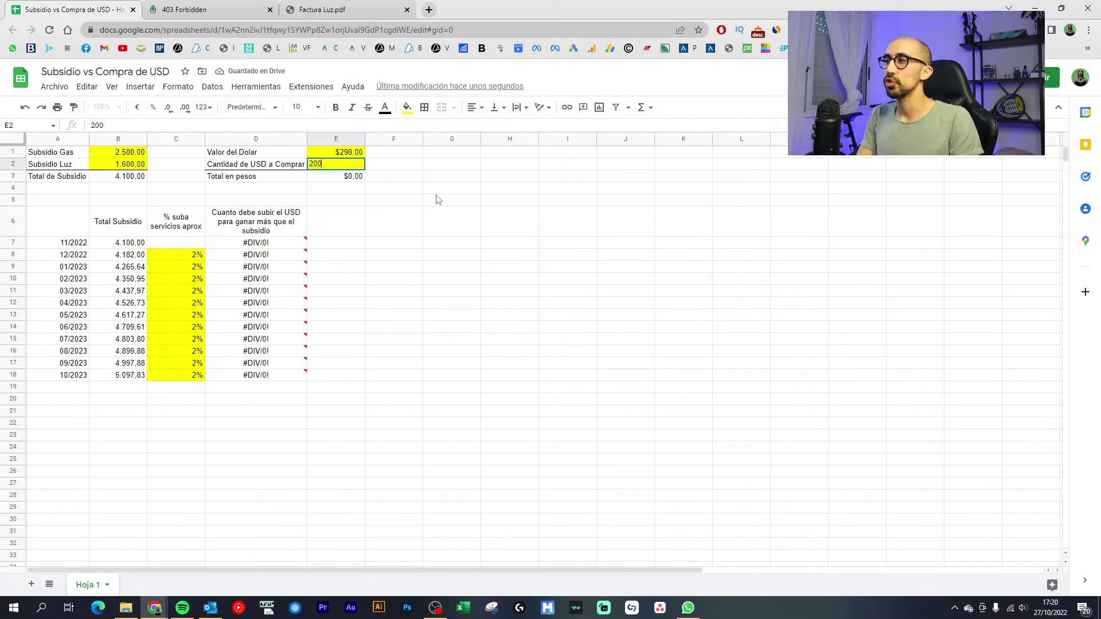
key("Return")
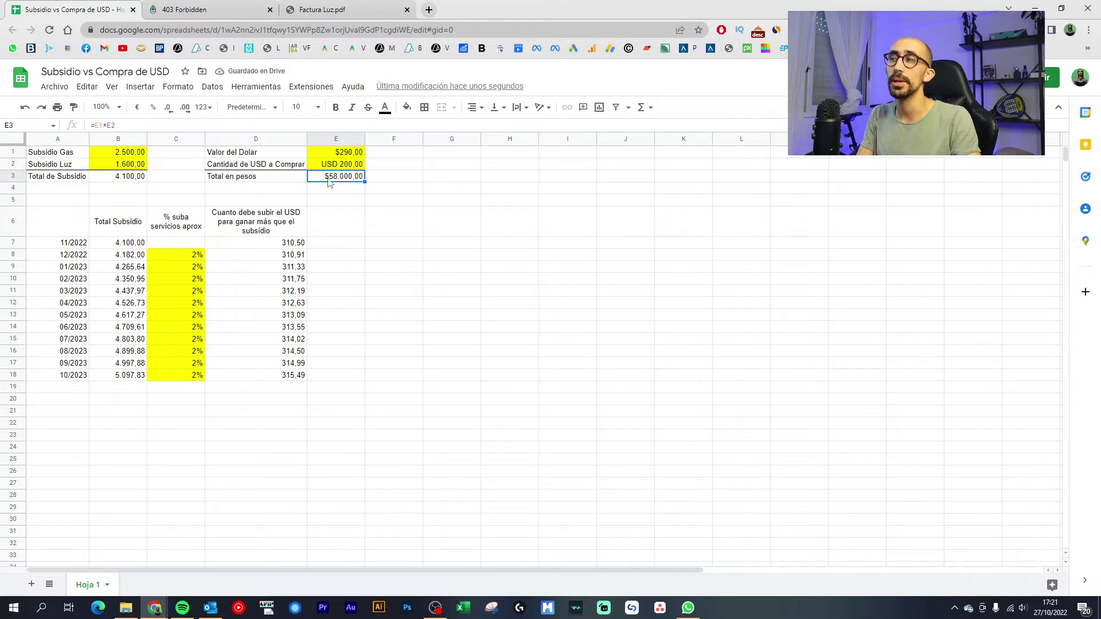
Step: Set the approximate service increase for 12/2022 to 3% and fill it down through 10/2023
left_click(181, 256)
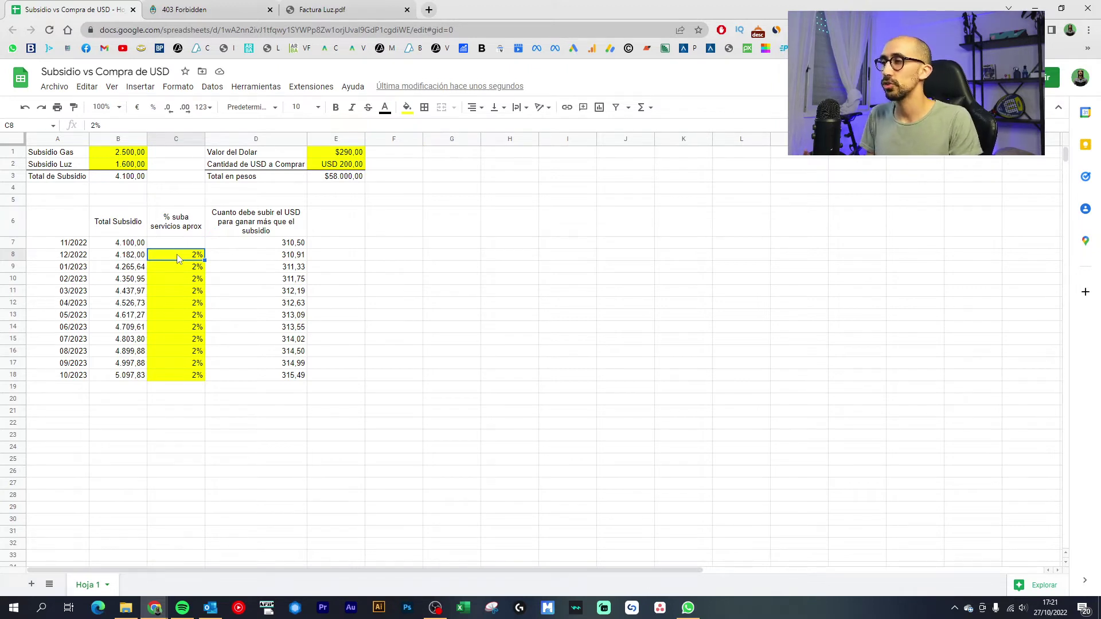
type("3")
key("Return")
left_click(204, 257)
left_click_drag(206, 258, 216, 380)
key("Down")
key("Down")
key("Down")
key("Down")
key("Down")
key("Down")
key("Down")
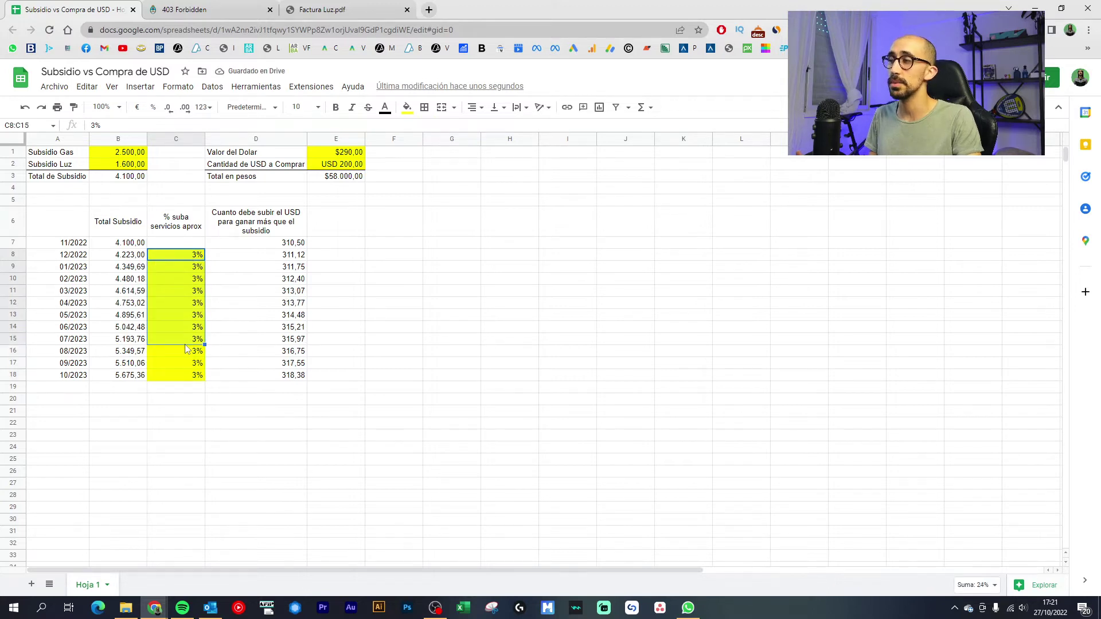
Step: Examine how the Total Subsidio column develops month by month from 11/2022
left_click(136, 247)
key("shift+Down")
key("shift+Down")
key("shift+Down")
key("shift+Down")
key("shift+Down")
key("shift+Down")
key("shift+Down")
key("shift+Down")
key("shift+Down")
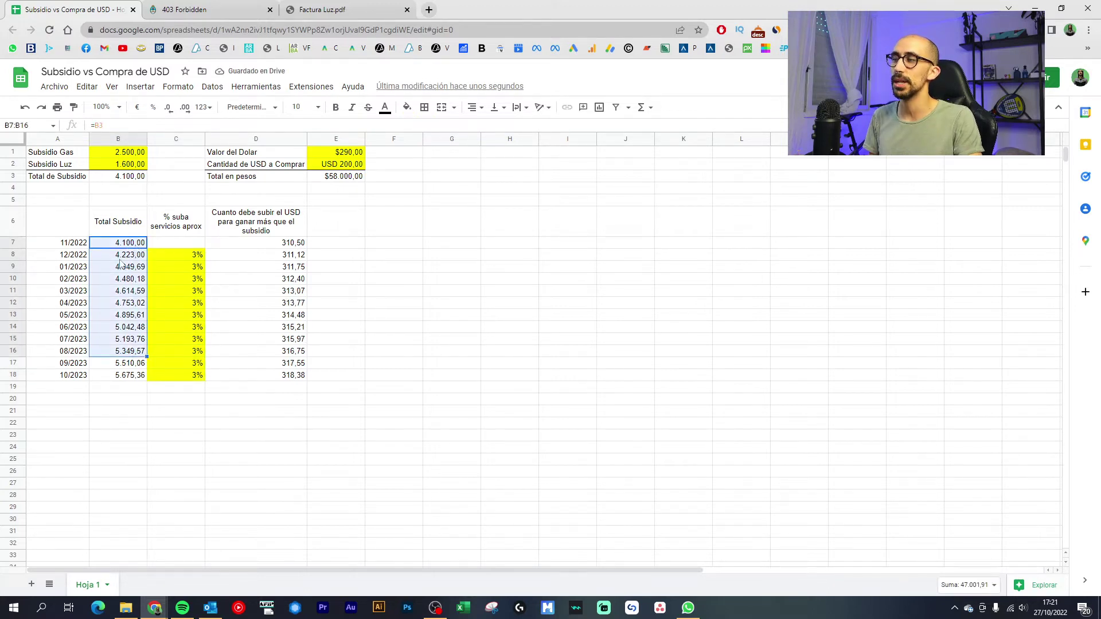
left_click(126, 247)
key("Down")
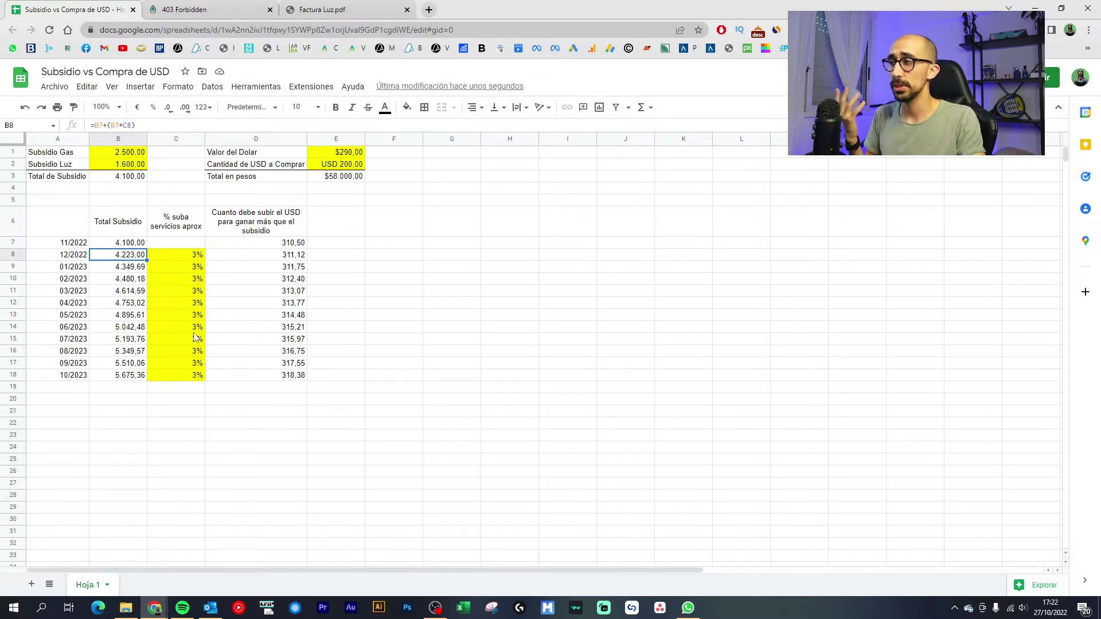
Step: Examine the monthly dollar values needed to beat the subsidy, including the formula for 11/2022
left_click_drag(290, 244, 287, 339)
left_click(390, 339)
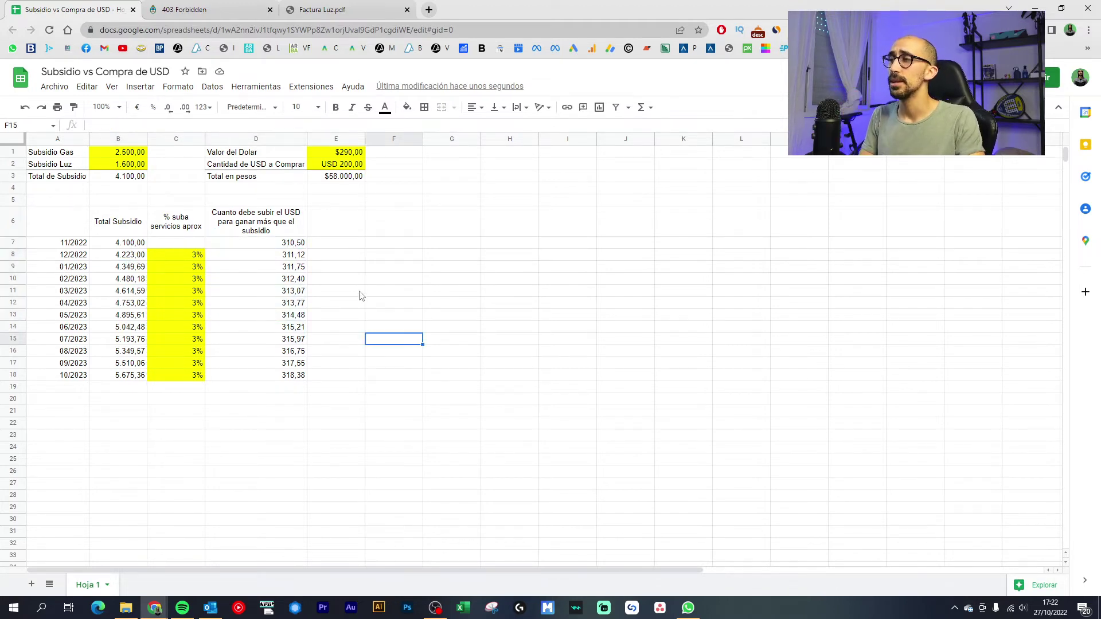
left_click(260, 245)
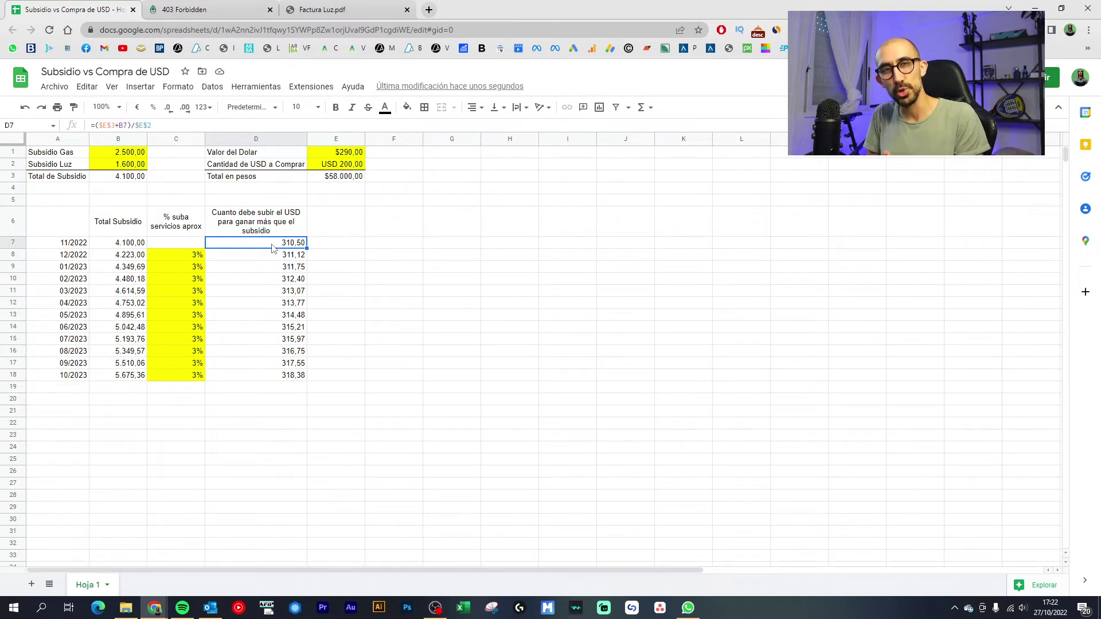
Step: Enter 200 in G7 and 290 in H7, and multiply them in I7 with =G7*H7
left_click(465, 245)
type("200")
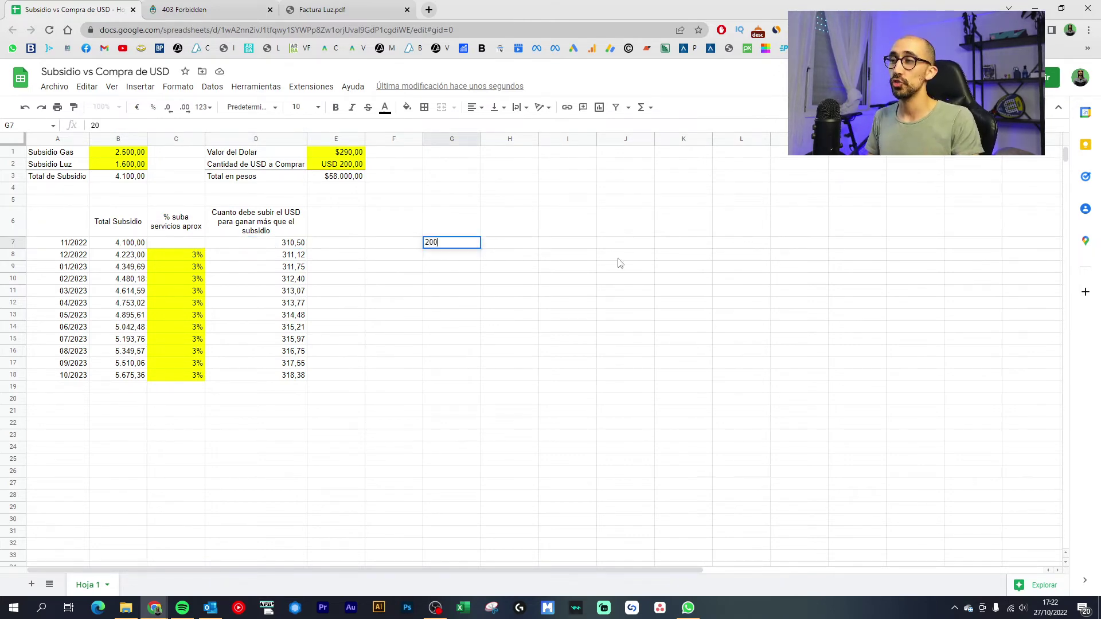
key("Tab")
type("290")
key("Tab")
type("+G7*H7")
key("Return")
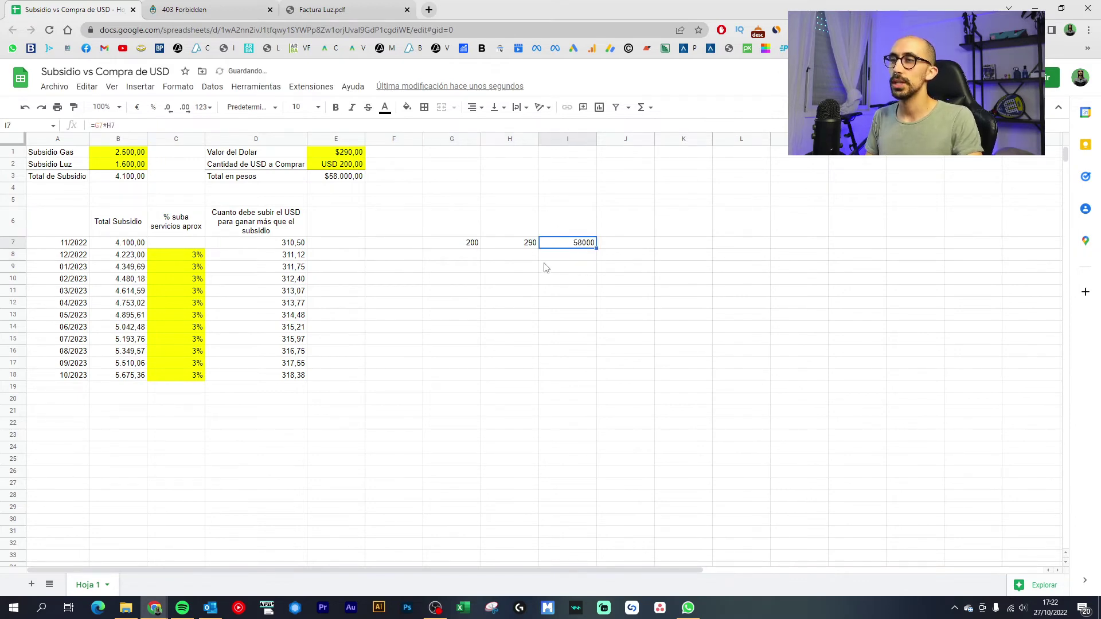
Step: Enter 200 in G8 and 310,5 in H8, and copy the multiplication formula from I7 into I8
left_click(458, 258)
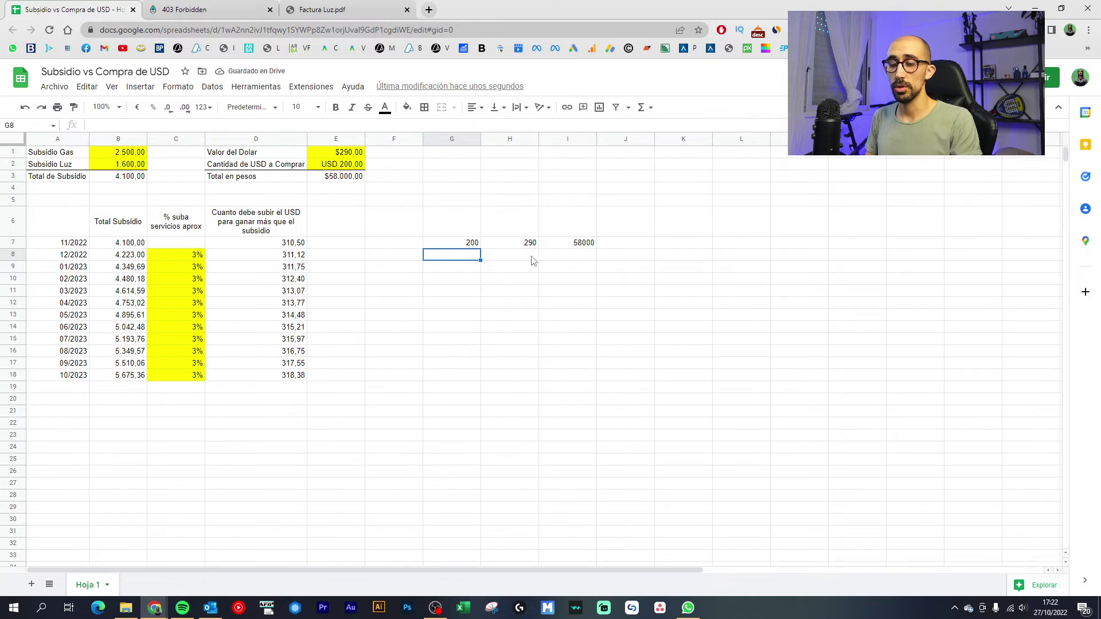
type("200")
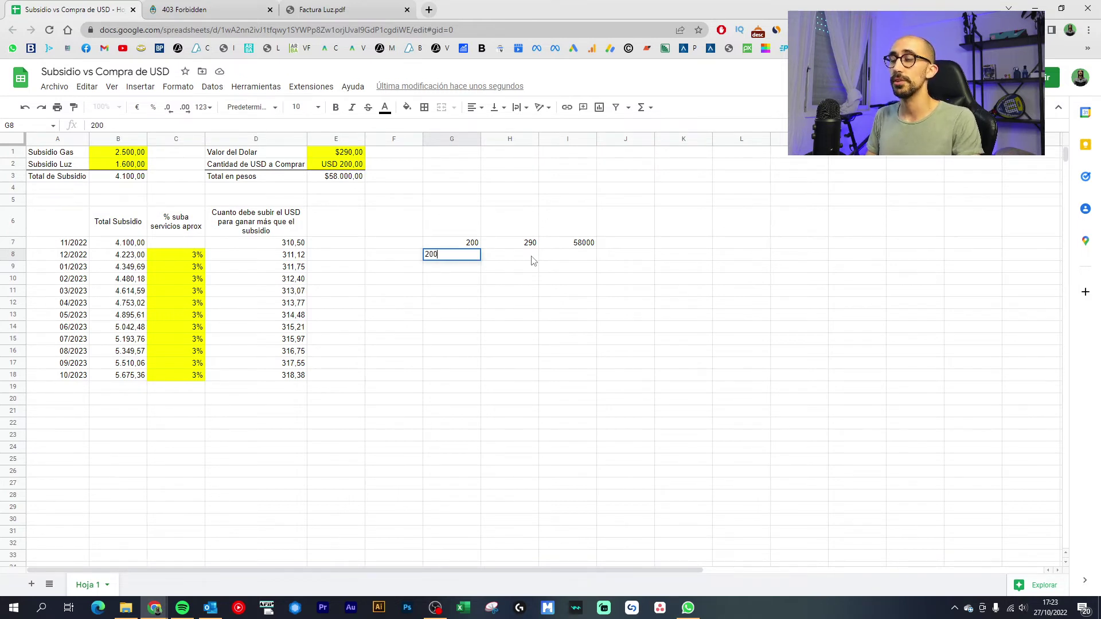
key("Tab")
type("310,5")
key("Tab")
key("ctrl+d")
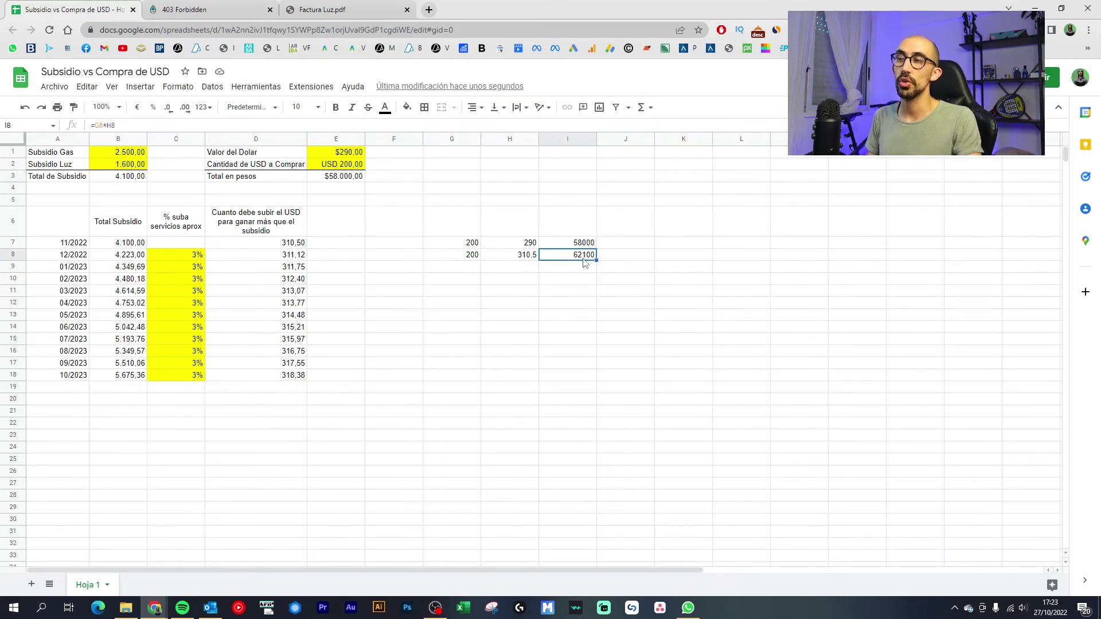
Step: Calculate the difference between the two peso totals in I9 with =I8-I7
left_click(570, 270)
type("=I8-I7")
key("Return")
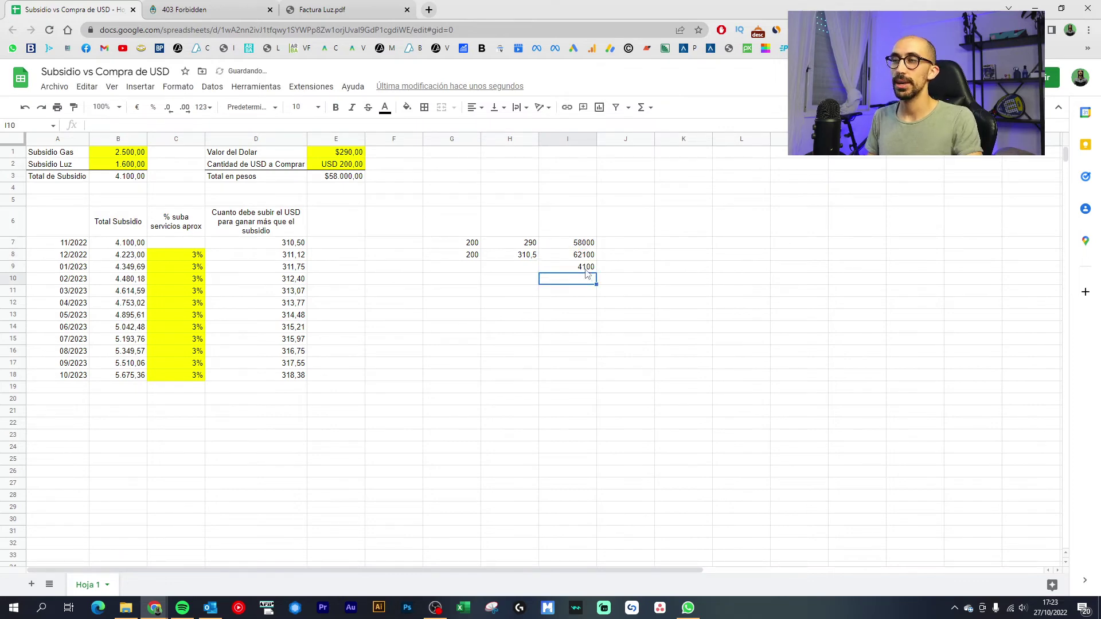
left_click(576, 269)
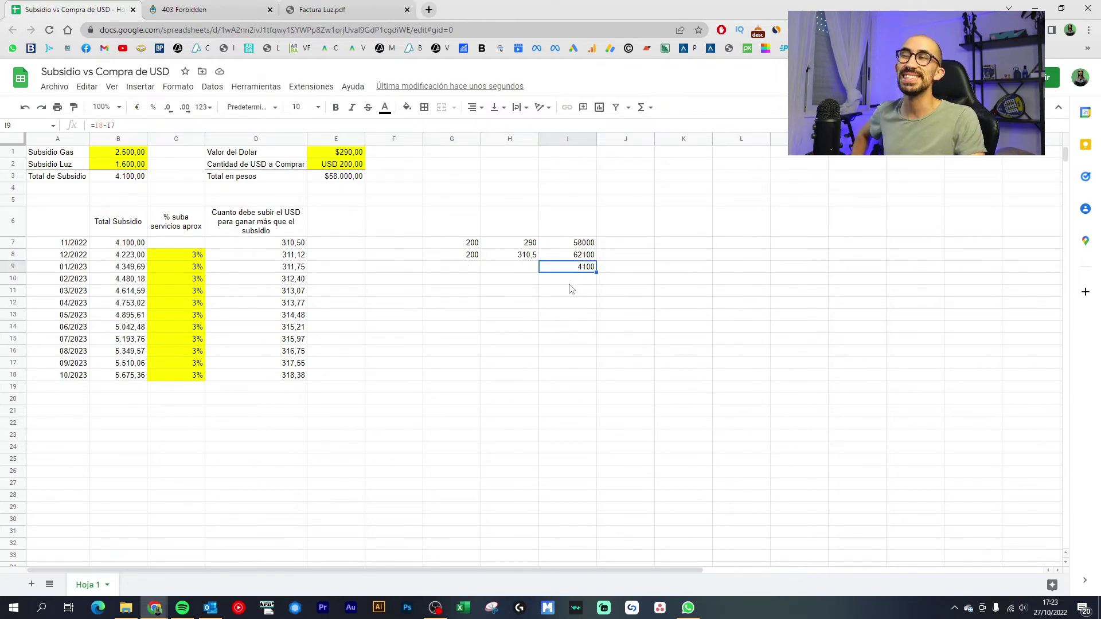
Step: Check the service increase percentage and the required dollar value for 12/2022
left_click(290, 251)
key("Left")
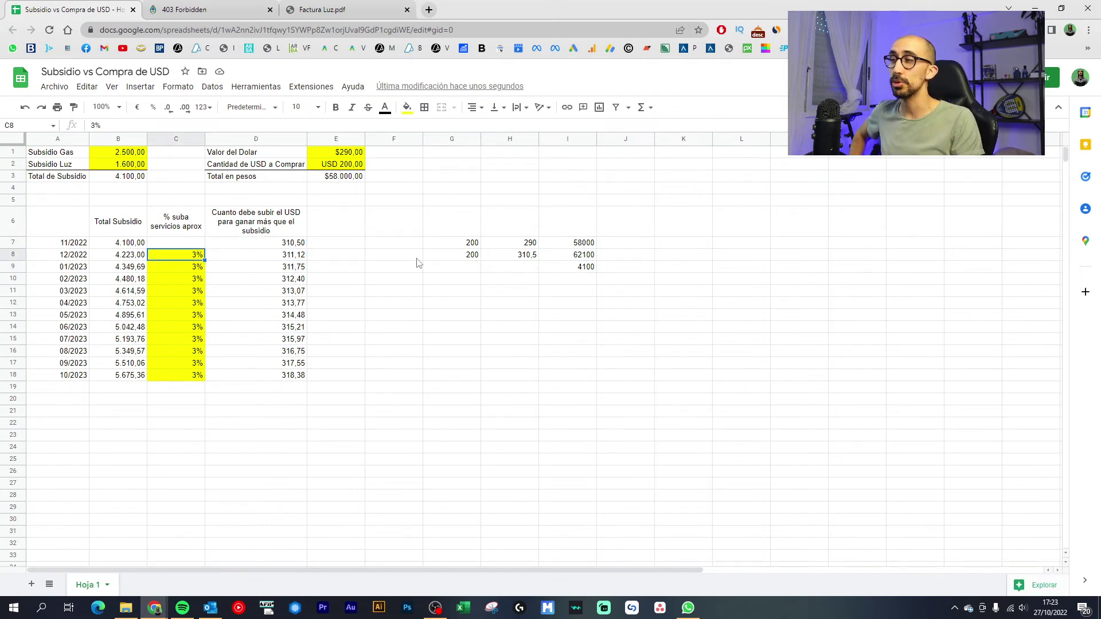
key("Right")
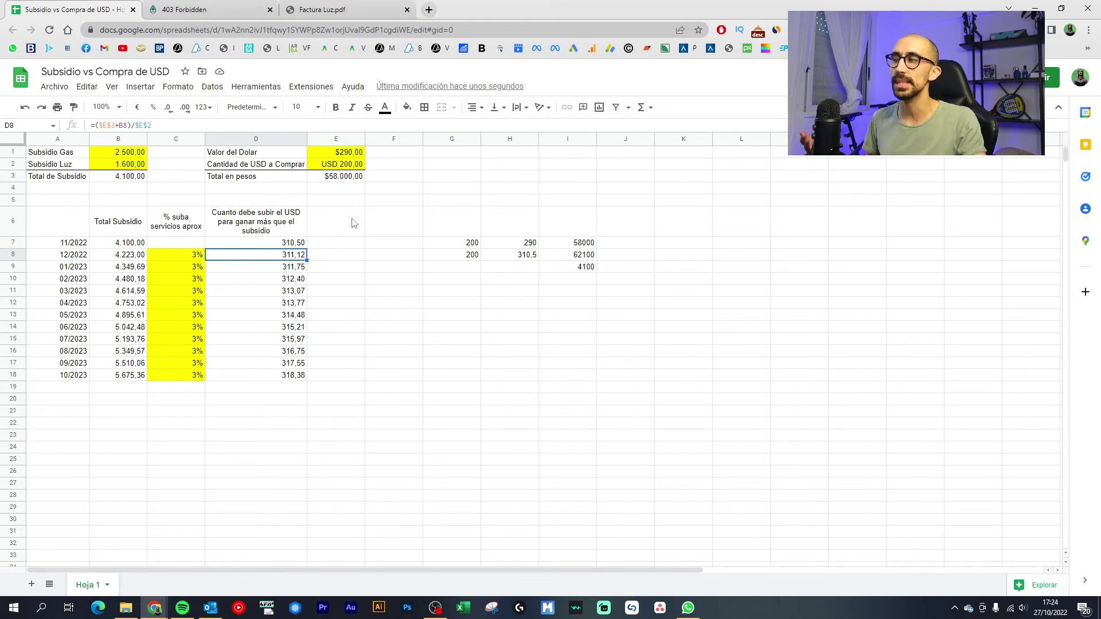
Step: Set Cantidad de USD a Comprar to 400
left_click(346, 166)
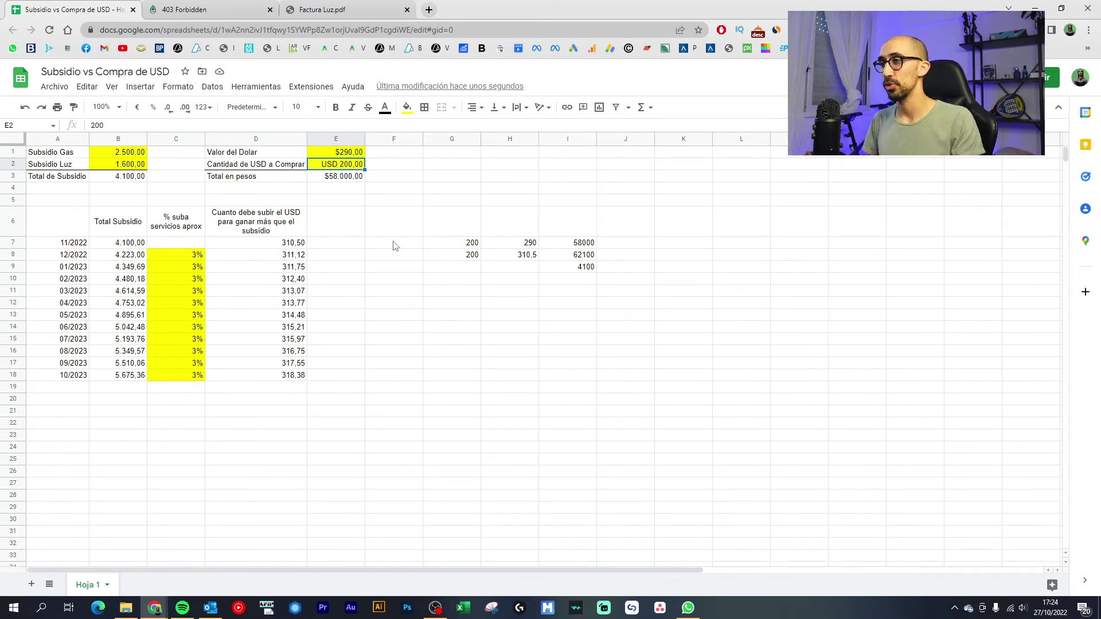
type("400")
key("Return")
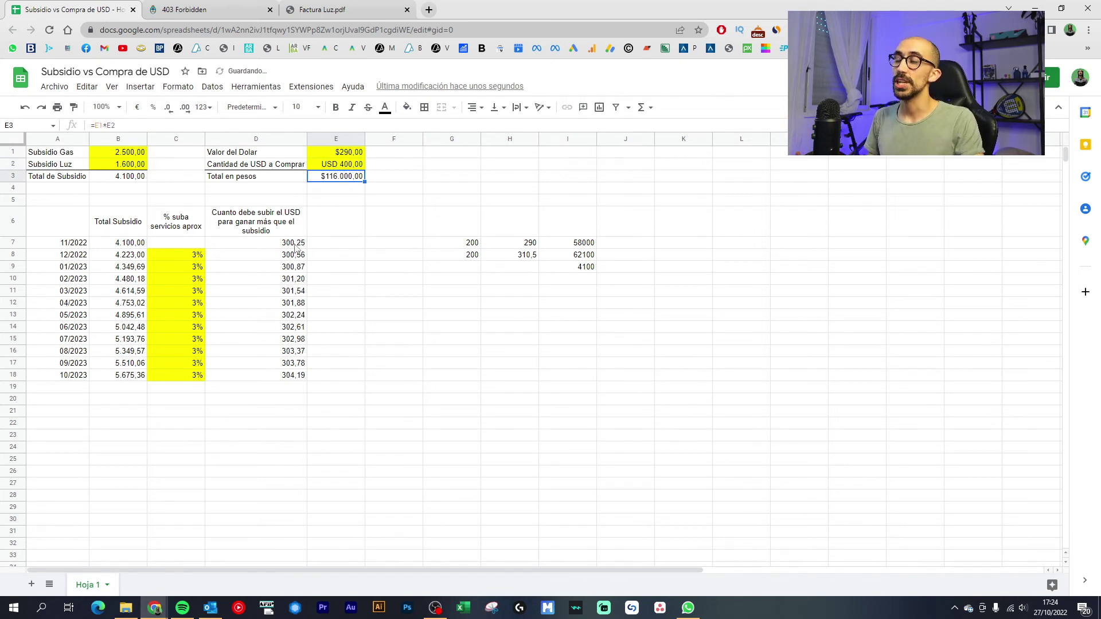
Step: Compare the required dollar values for 11/2022 and 10/2023, along with the 10/2023 total subsidy
left_click(294, 245)
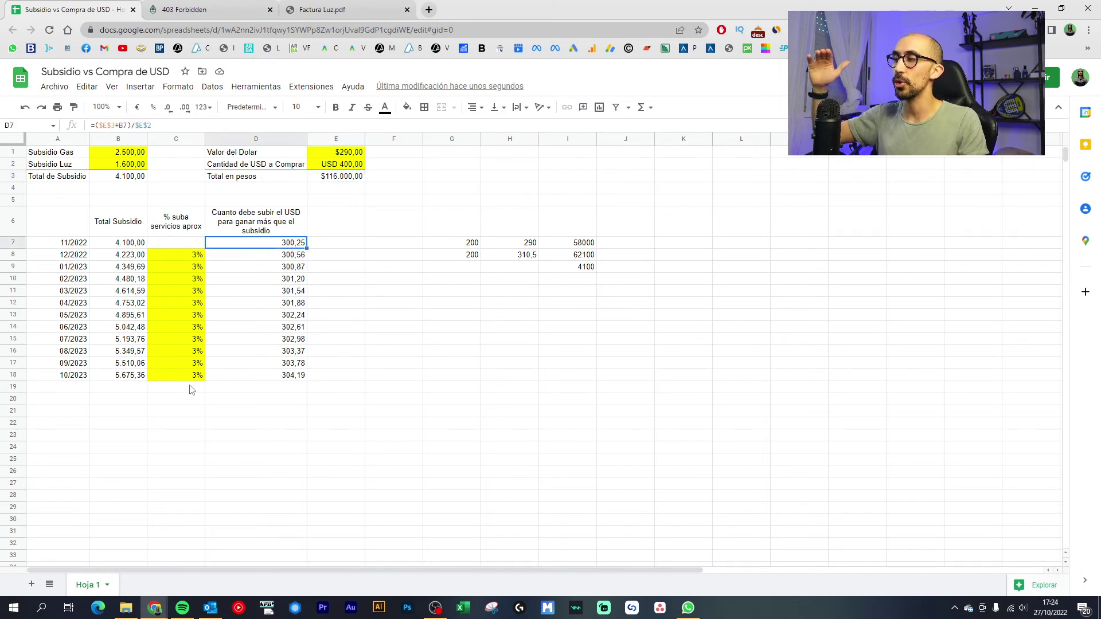
left_click(268, 377)
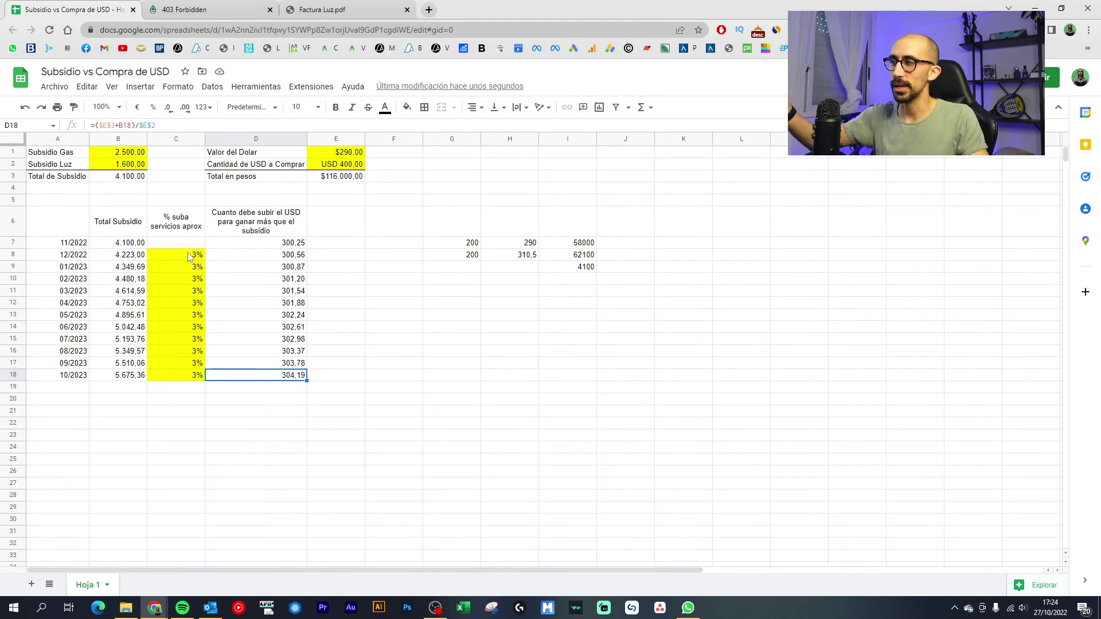
left_click(131, 377)
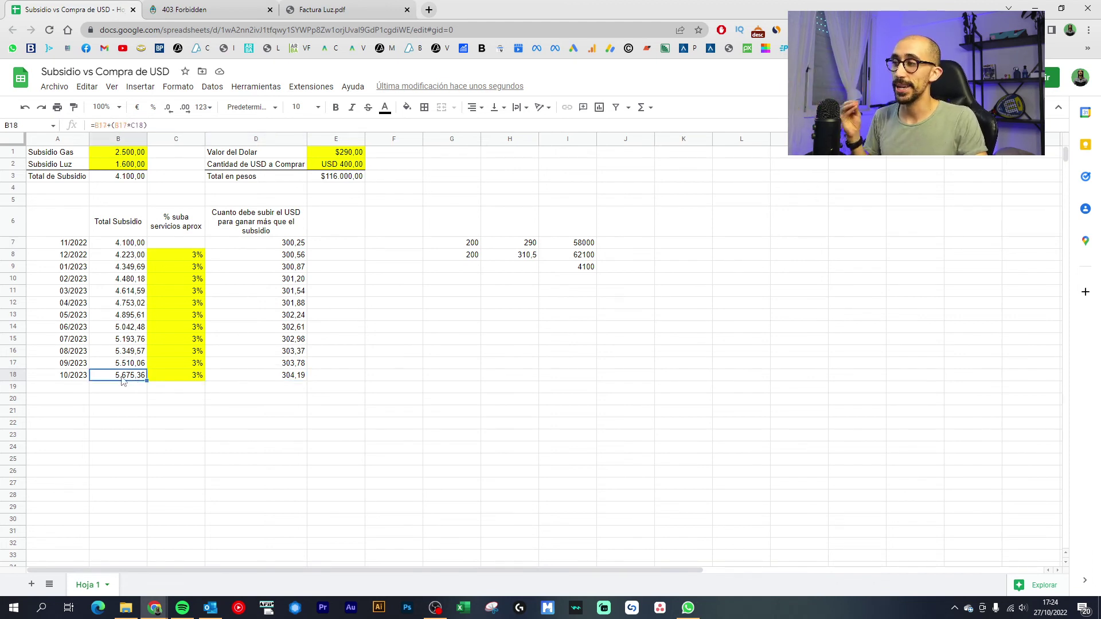
left_click(268, 379)
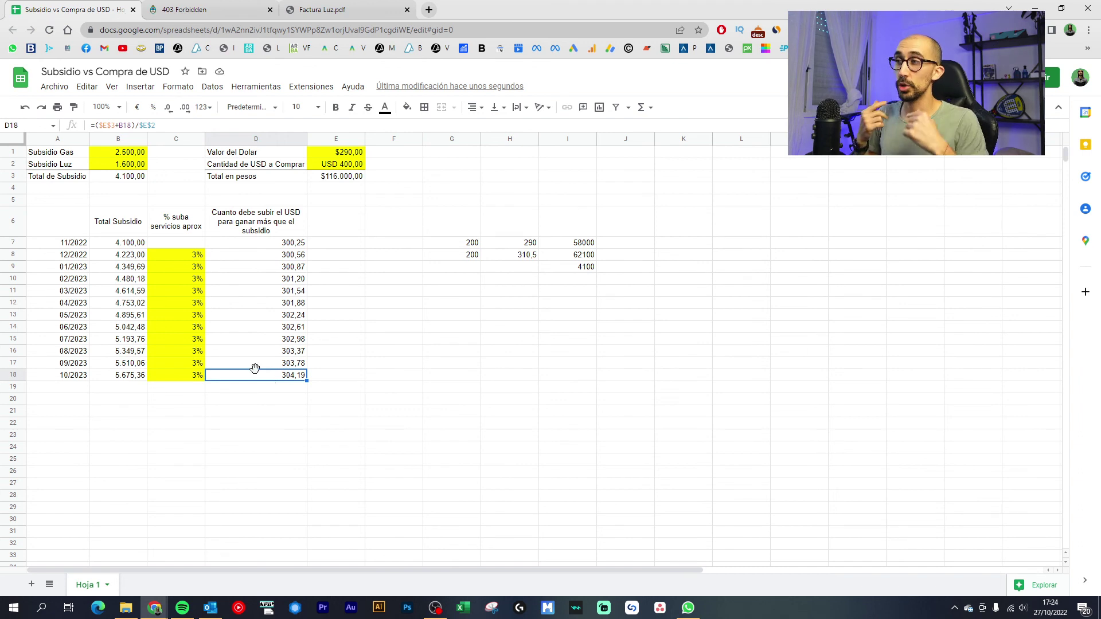
left_click(298, 245)
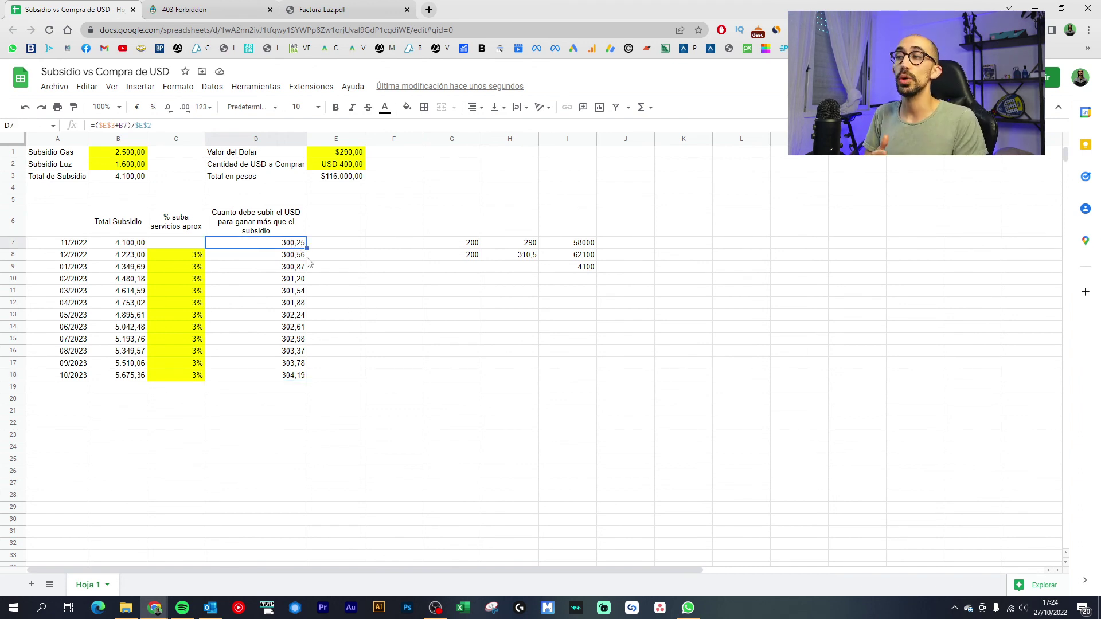